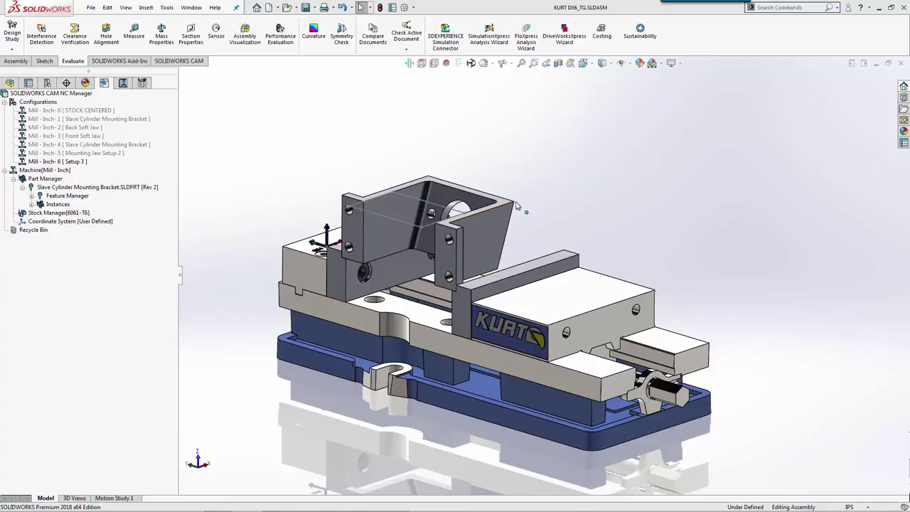
# Orbit around the vise and bracket and check the assembly configurations list.
pyautogui.moveTo(514, 258); pyautogui.dragTo(359, 280, button='middle')
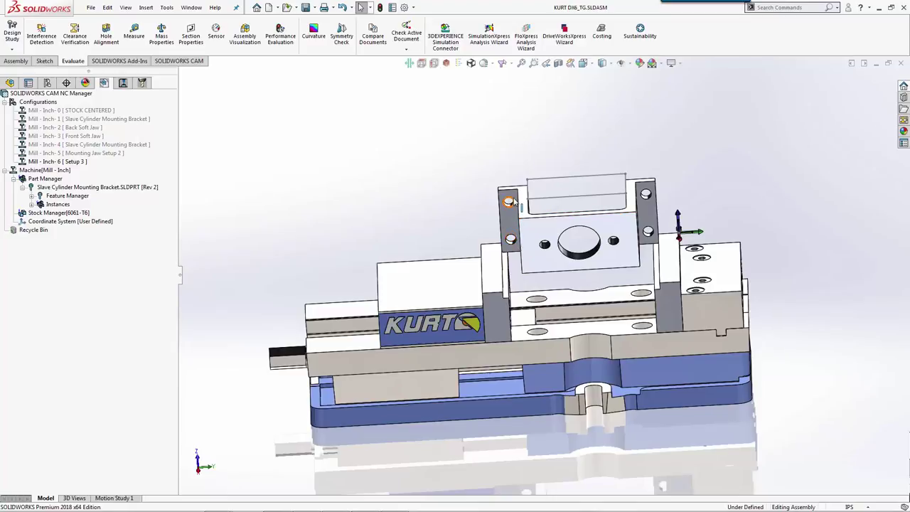
pyautogui.moveTo(546, 212); pyautogui.dragTo(595, 230, button='middle')
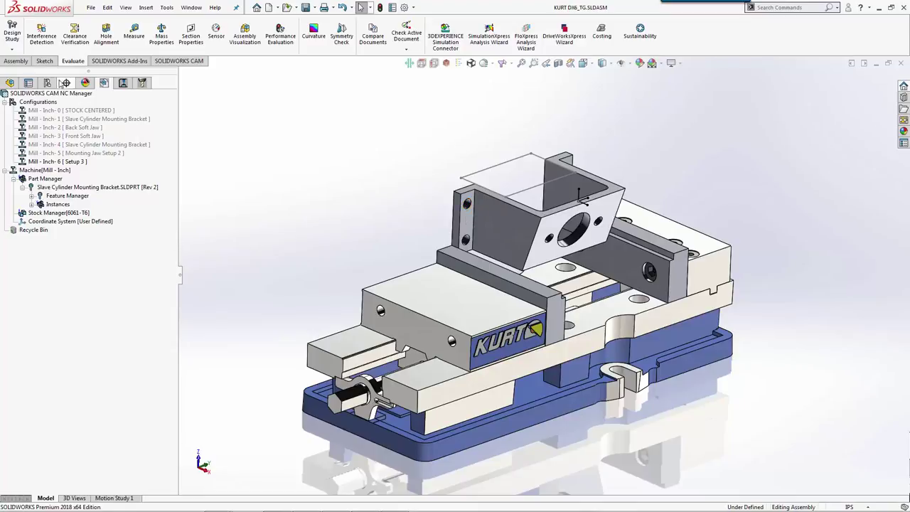
pyautogui.click(47, 83)
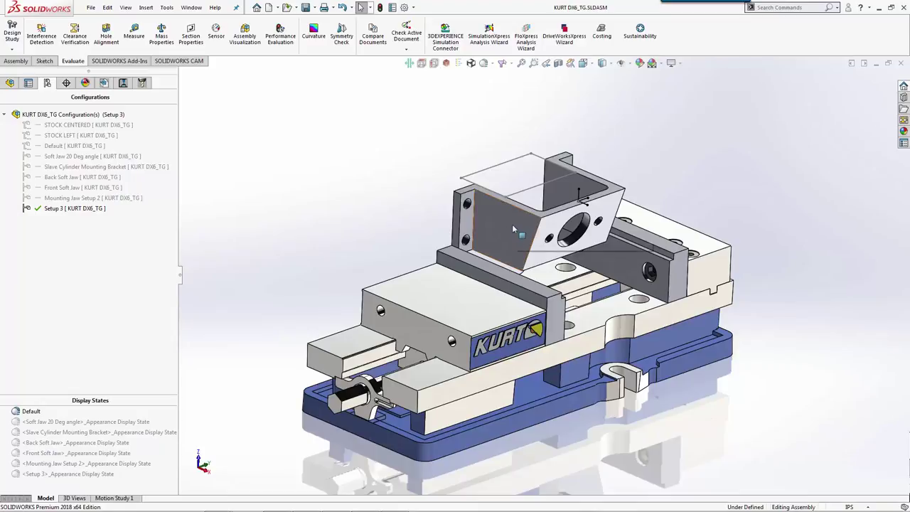
pyautogui.click(103, 83)
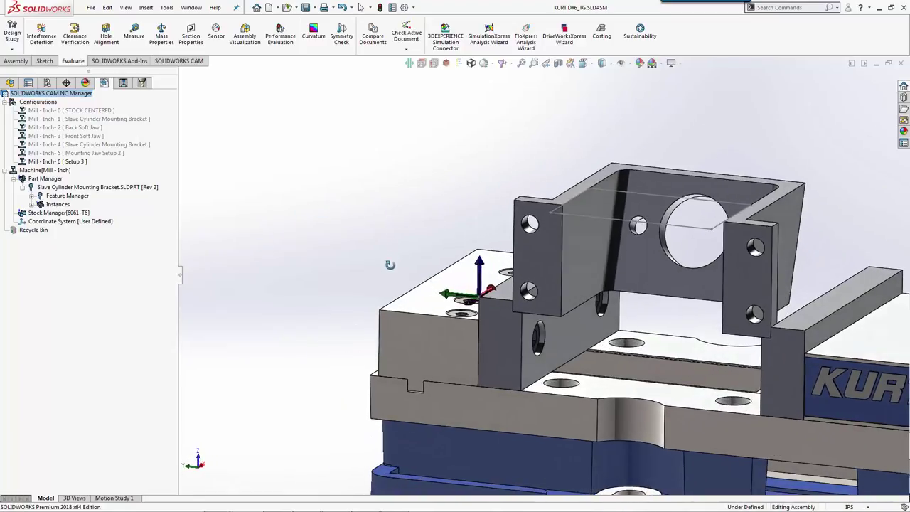
pyautogui.moveTo(390, 264); pyautogui.dragTo(318, 278, button='middle')
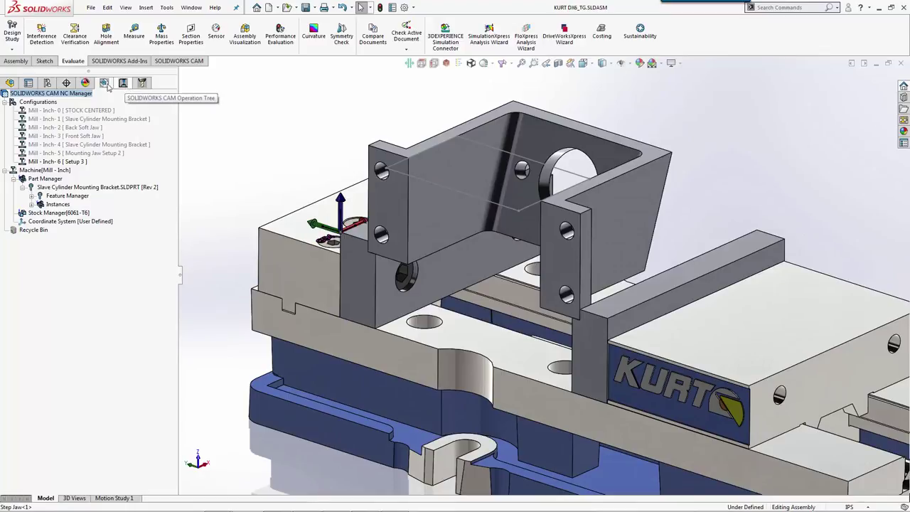
# Create Mill Part Setup1 with its axis defined by the bracket's top face.
pyautogui.click(32, 196)
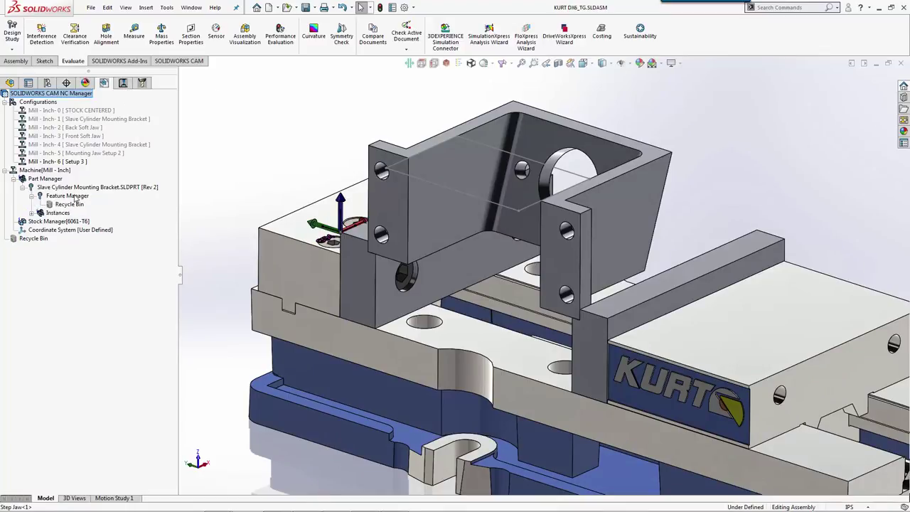
pyautogui.rightClick(76, 199)
pyautogui.click(153, 200)
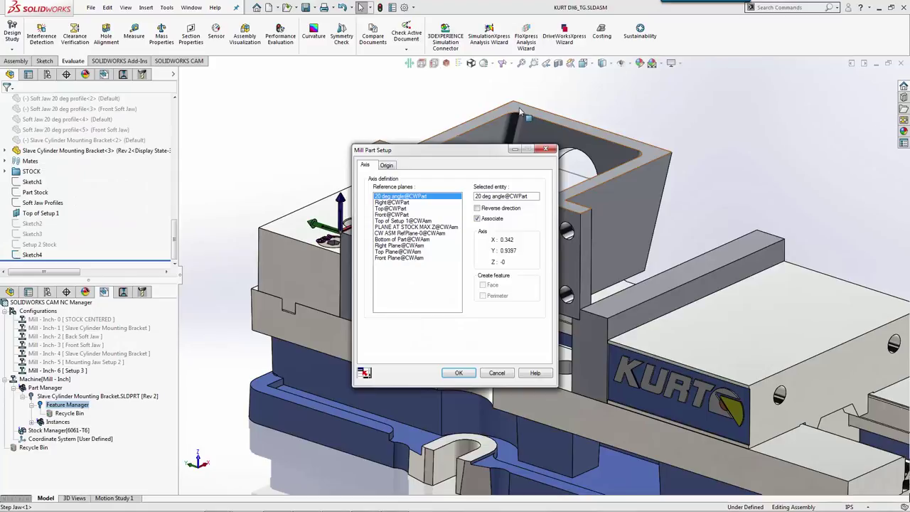
pyautogui.click(519, 111)
pyautogui.click(459, 372)
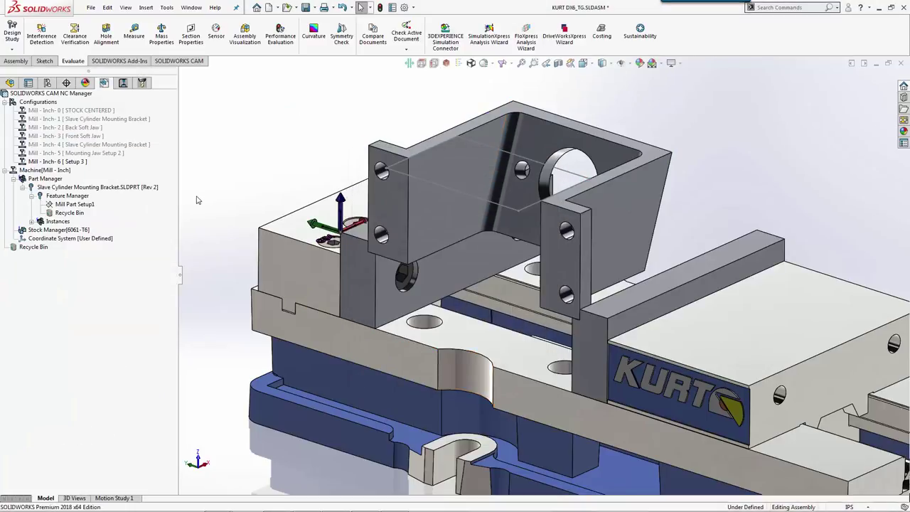
pyautogui.click(76, 205)
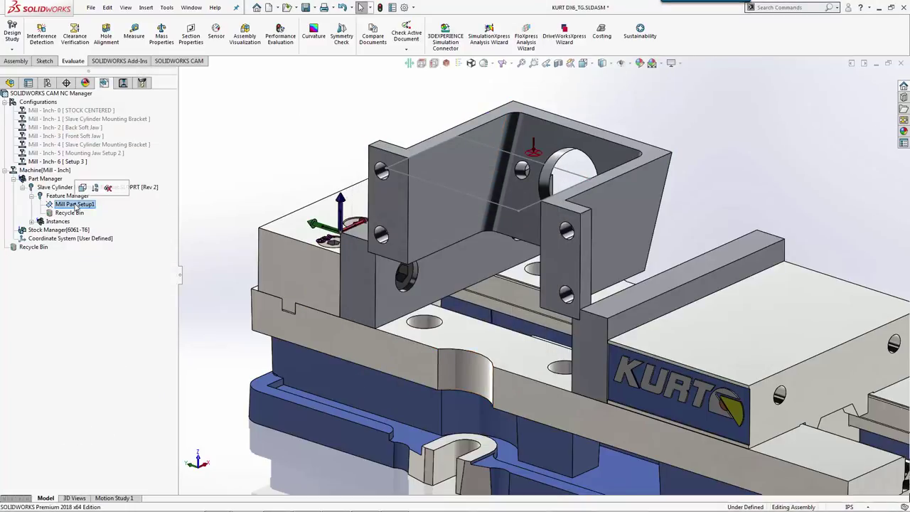
pyautogui.rightClick(76, 207)
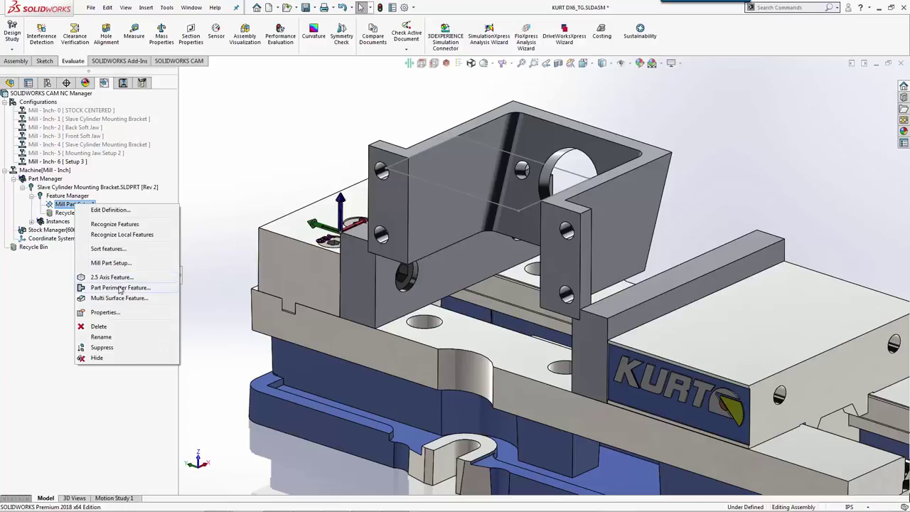
# Start a 2.5 axis Pocket feature using Sketch4@CWAsm as the profile.
pyautogui.click(113, 278)
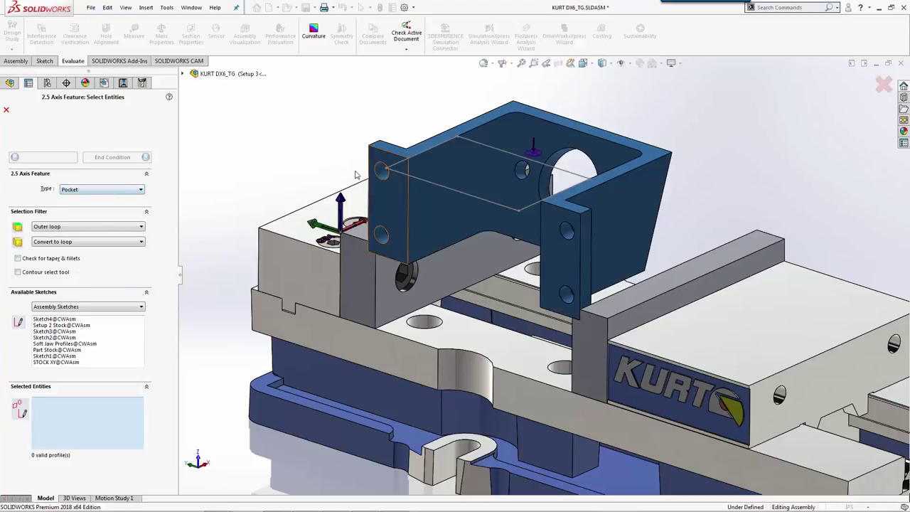
pyautogui.click(63, 319)
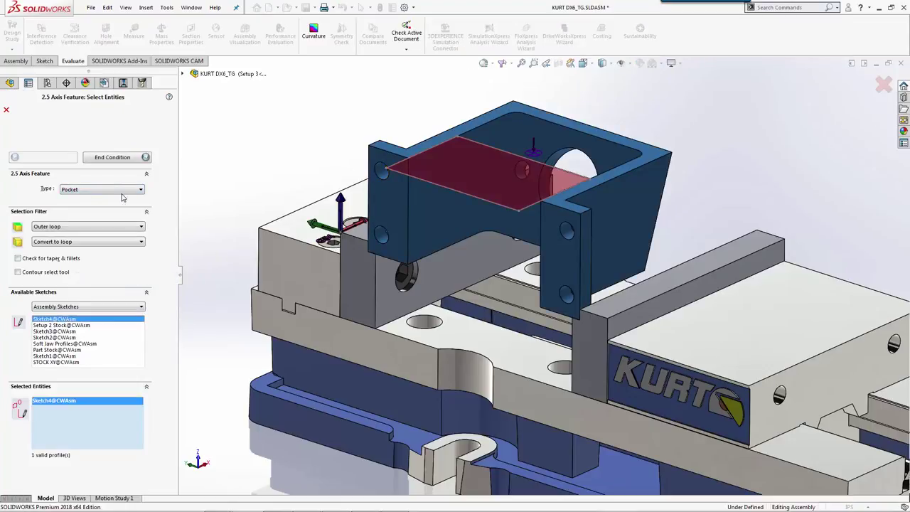
pyautogui.click(112, 157)
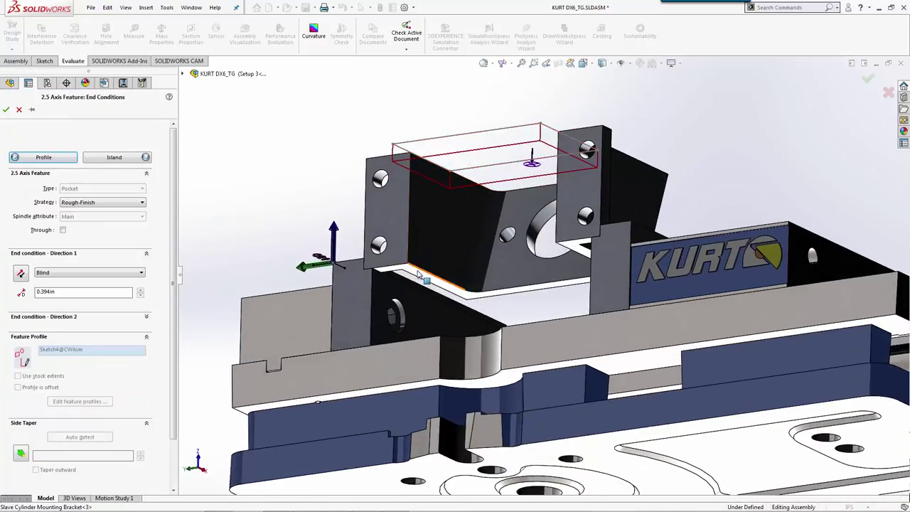
# Set the pocket's machining strategy to Rough-Finish.
pyautogui.moveTo(360, 181); pyautogui.dragTo(353, 214, button='middle')
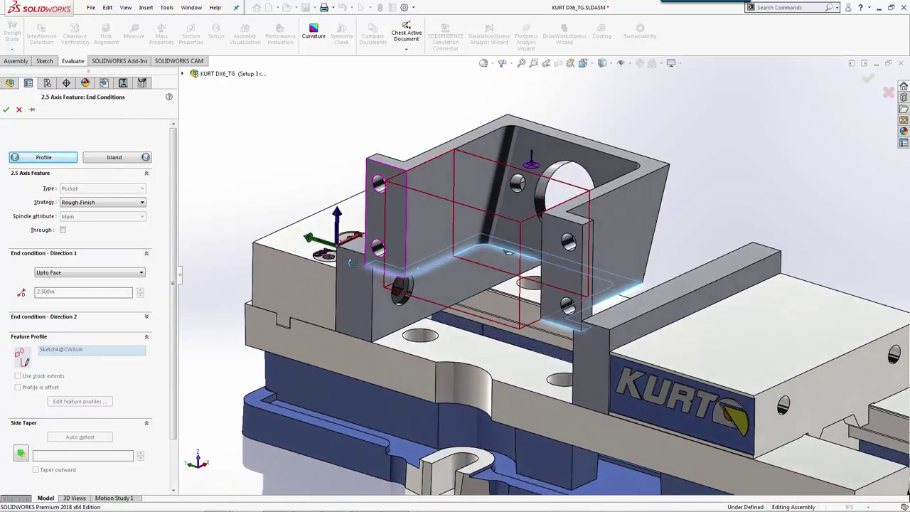
pyautogui.click(77, 204)
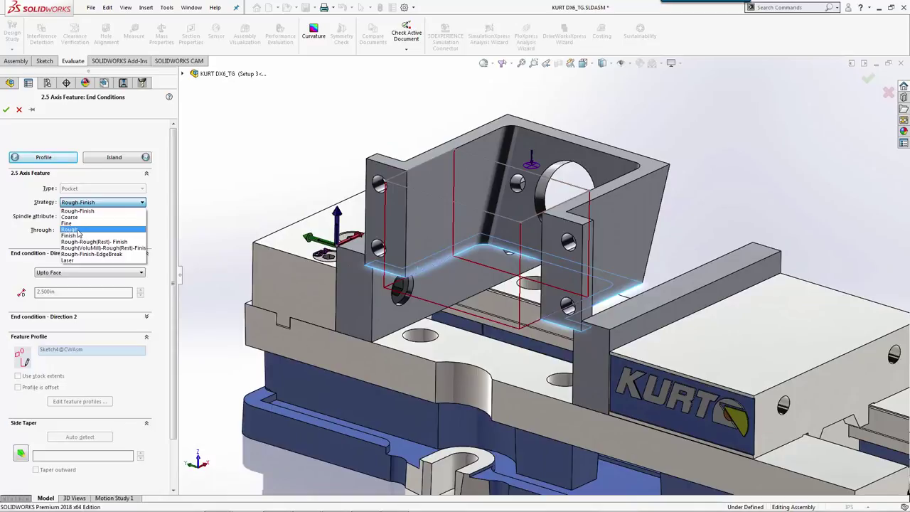
pyautogui.click(71, 230)
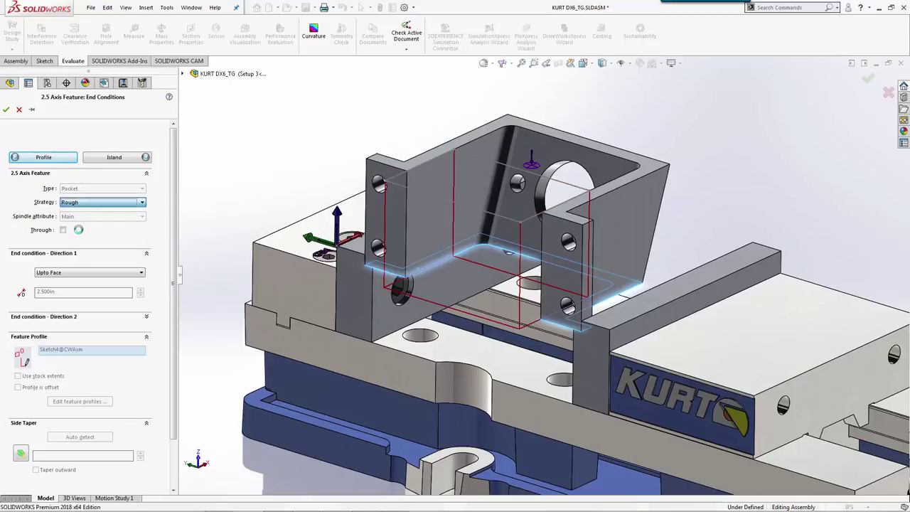
pyautogui.click(109, 204)
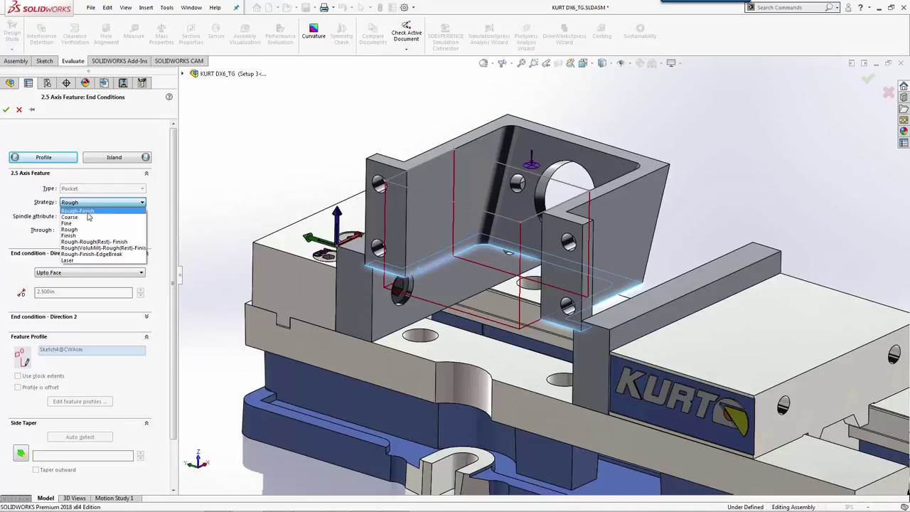
pyautogui.click(89, 211)
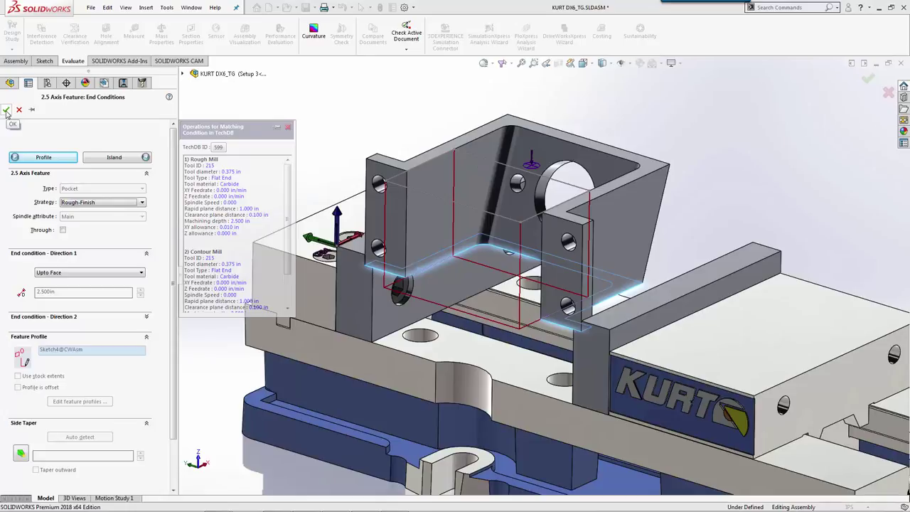
# Make the pocket Blind at 2.450in depth and accept it as Rectangular Pocket1.
pyautogui.click(103, 276)
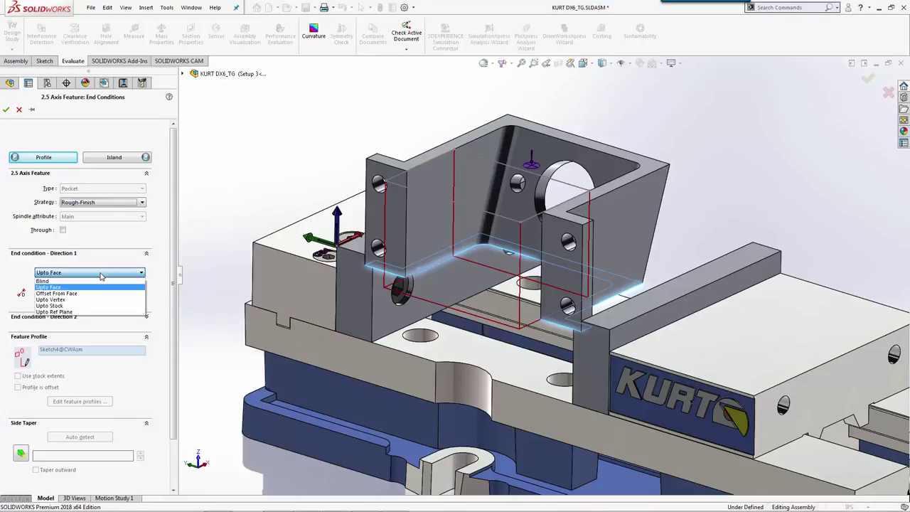
pyautogui.click(76, 282)
pyautogui.moveTo(260, 221); pyautogui.dragTo(417, 125, button='middle')
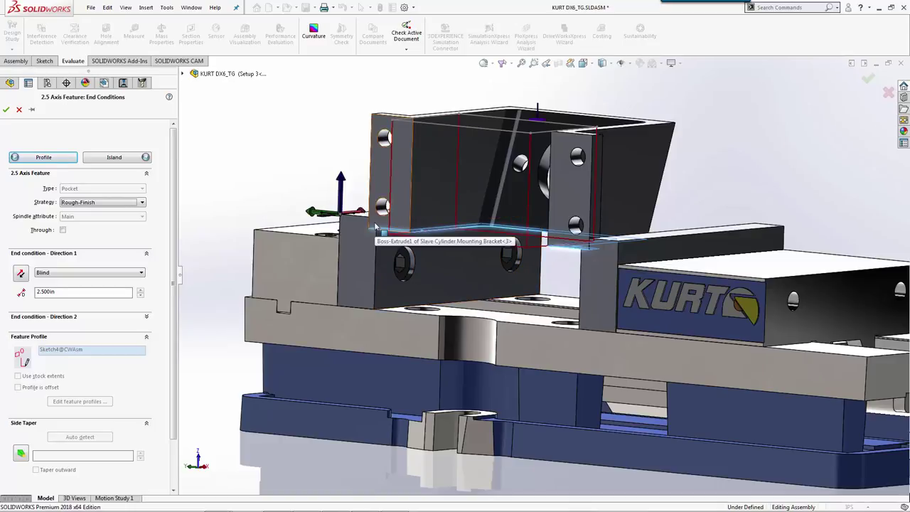
pyautogui.click(141, 296)
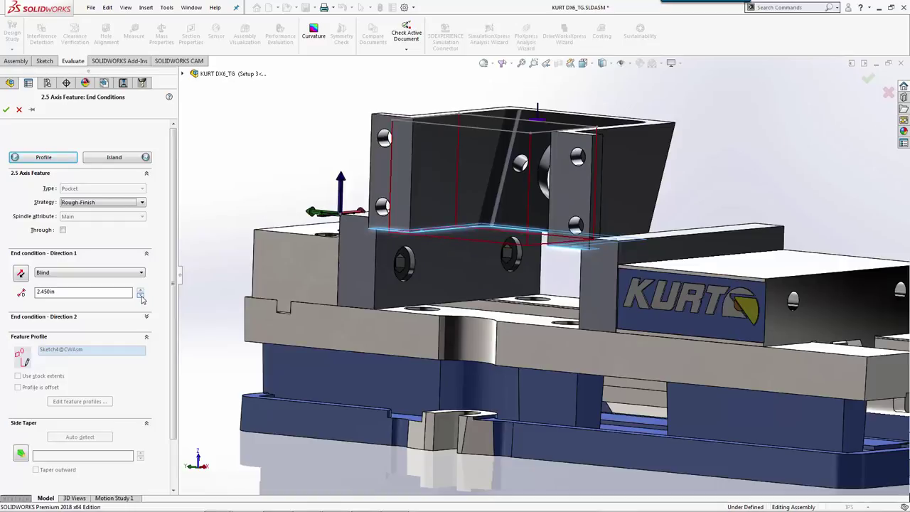
pyautogui.moveTo(426, 206); pyautogui.dragTo(424, 228, button='middle')
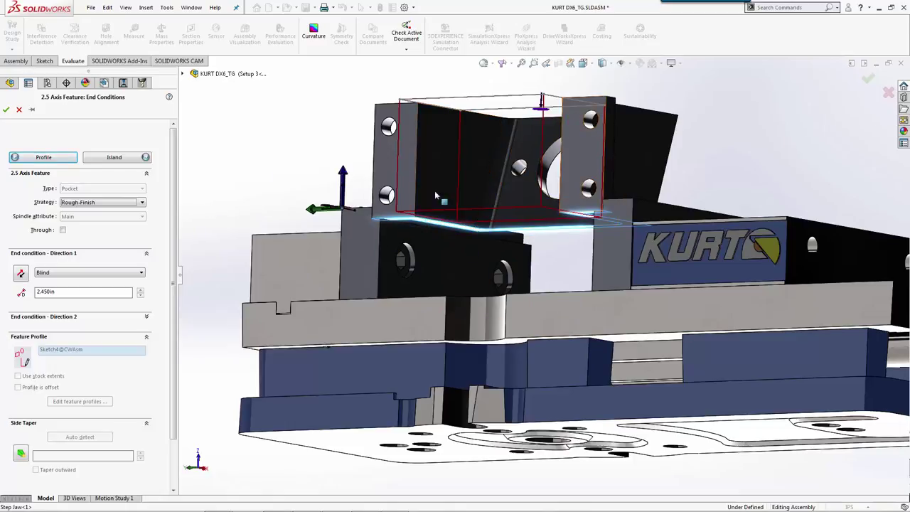
pyautogui.click(6, 111)
pyautogui.moveTo(253, 157); pyautogui.dragTo(245, 207, button='middle')
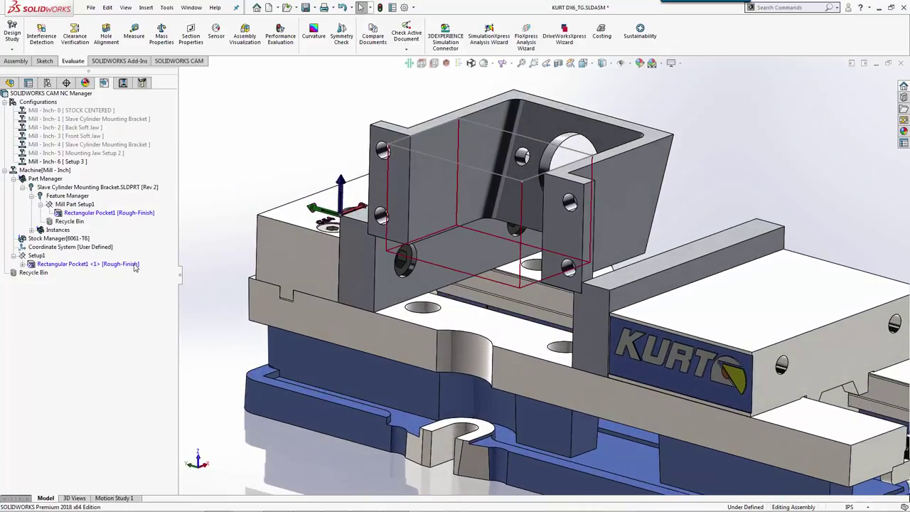
# Generate Rough Mill1 and Contour Mill1 from Rectangular Pocket1 using the T20 0.375 Flat End tool.
pyautogui.rightClick(135, 264)
pyautogui.click(179, 285)
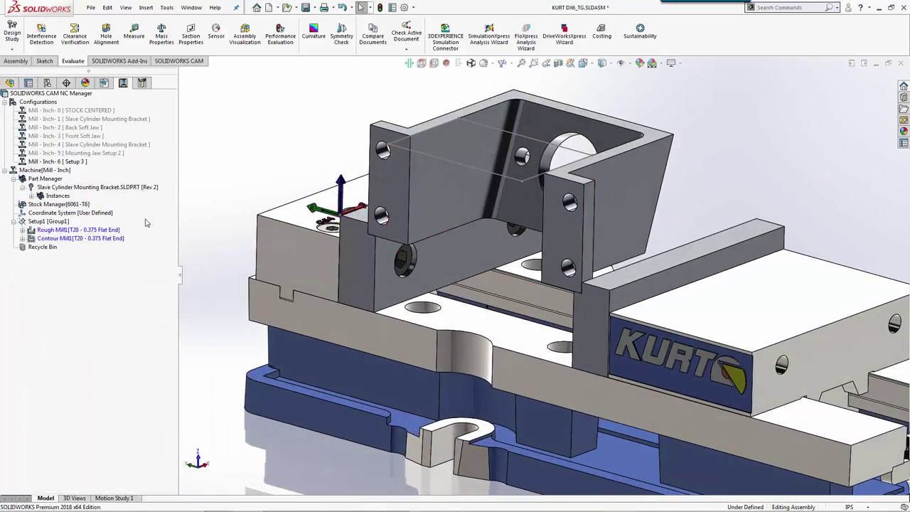
pyautogui.rightClick(47, 221)
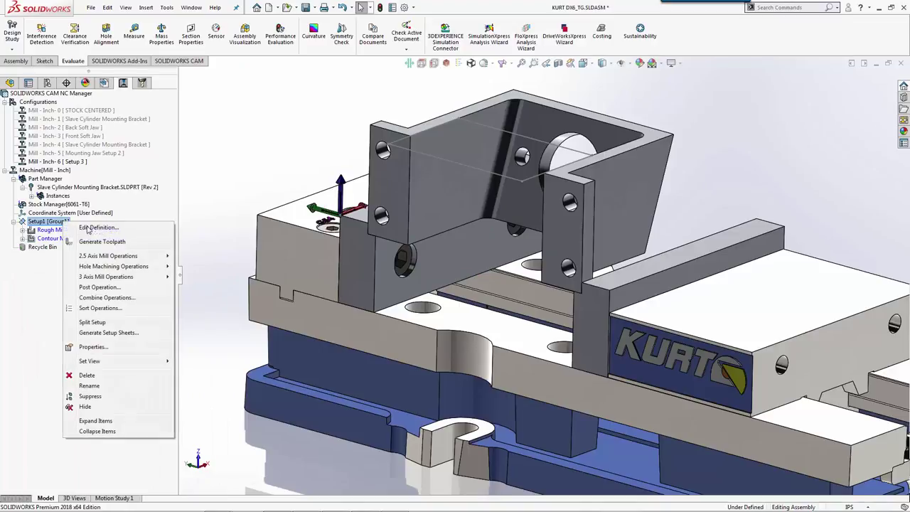
pyautogui.click(281, 181)
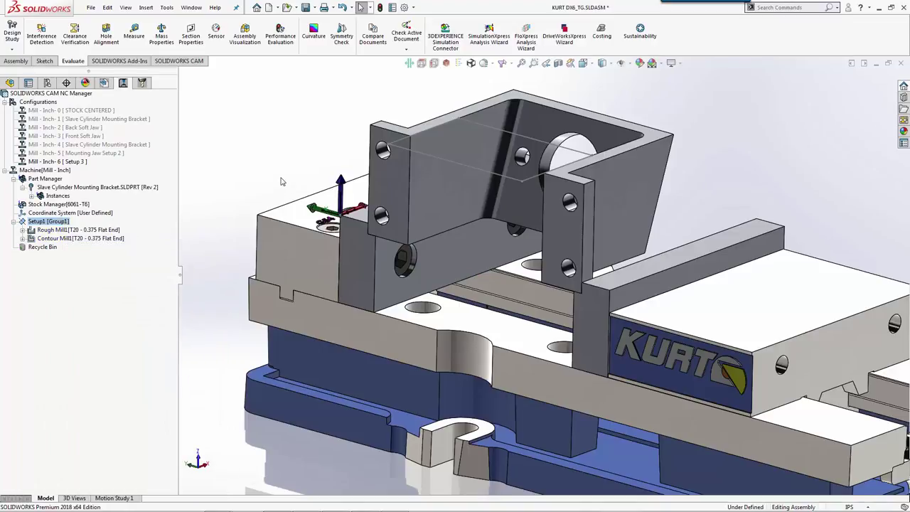
pyautogui.click(110, 229)
pyautogui.click(116, 239)
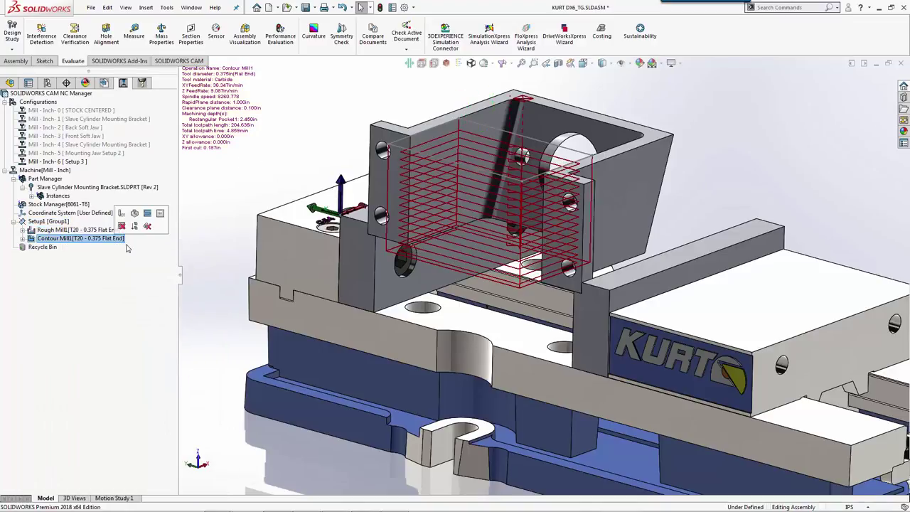
# Set Rough Mill1's feeds to Defined by Tool and its roughing pattern to VoluMill.
pyautogui.click(100, 230)
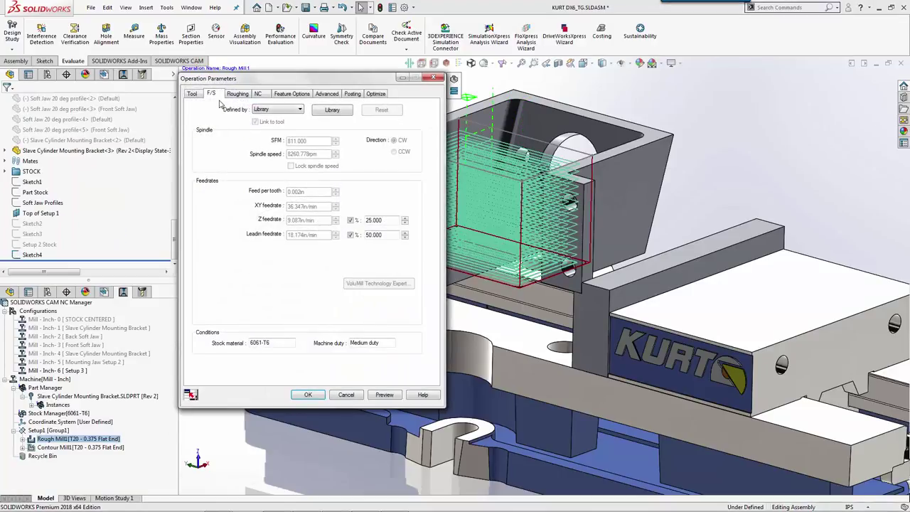
pyautogui.click(274, 111)
pyautogui.click(264, 137)
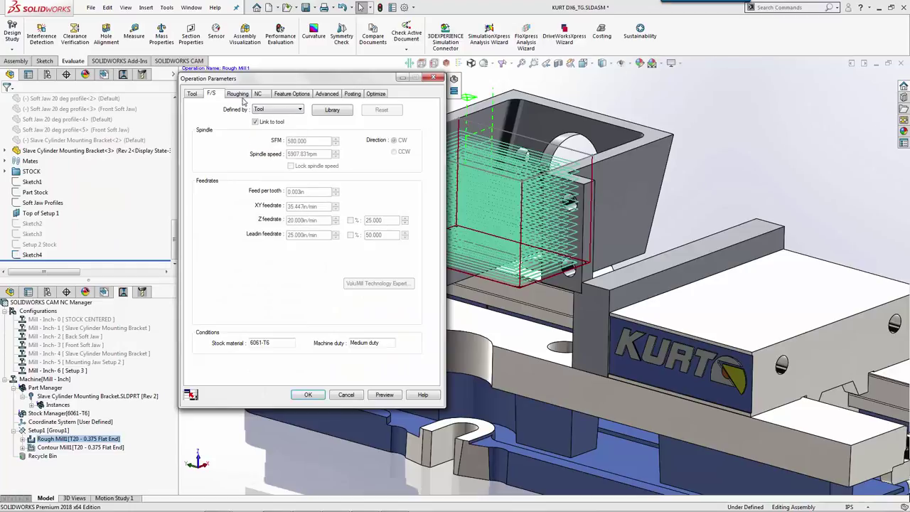
pyautogui.click(238, 93)
pyautogui.click(257, 114)
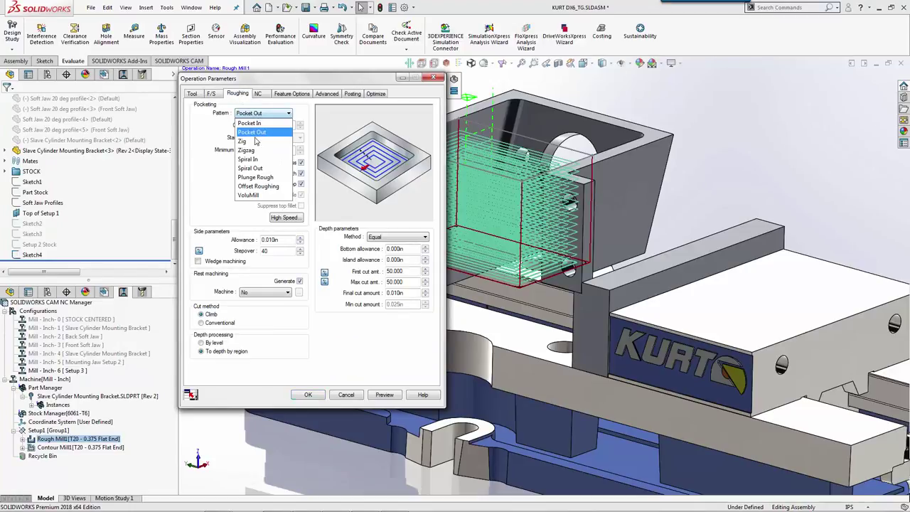
pyautogui.click(263, 200)
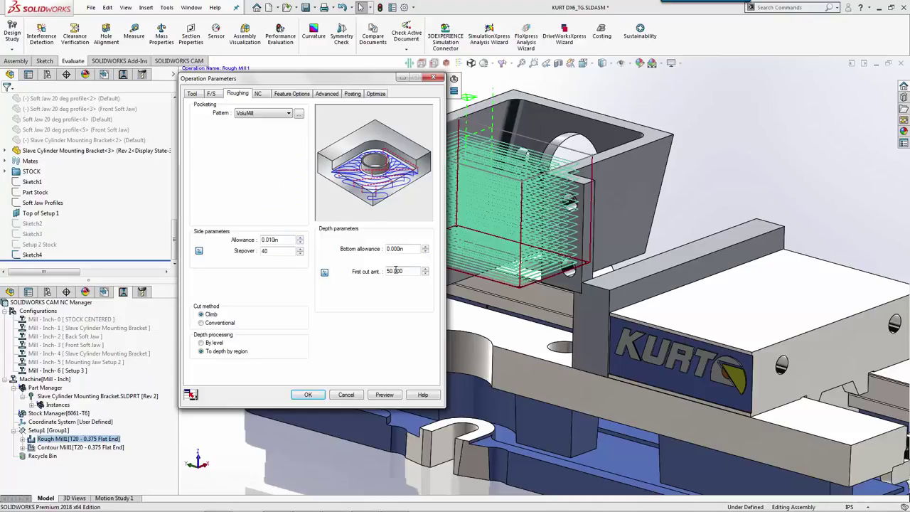
# Make the non-cutting high and plunge feedrates user defined at 100 and 75 in/min.
pyautogui.click(212, 94)
pyautogui.click(370, 298)
pyautogui.click(374, 317)
pyautogui.click(371, 314)
pyautogui.click(374, 333)
pyautogui.doubleClick(328, 299)
pyautogui.write('100')
pyautogui.press('Tab')
pyautogui.press('Tab')
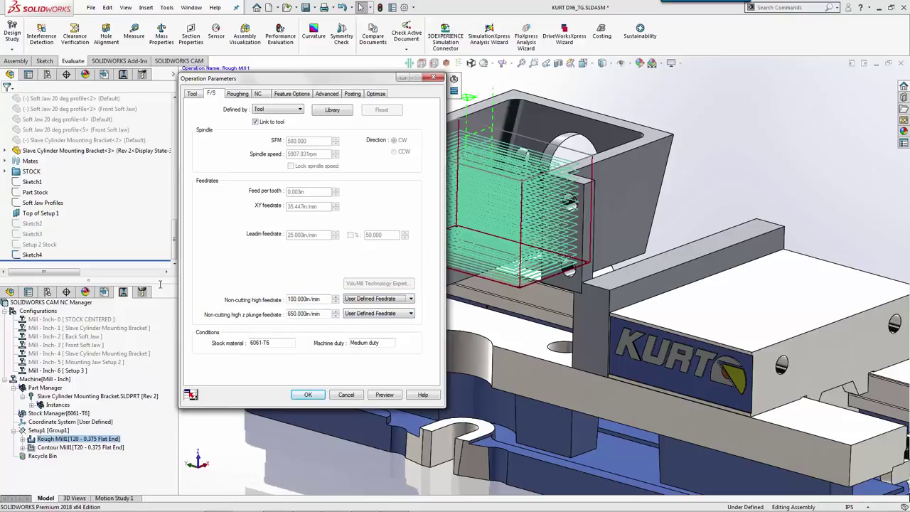
pyautogui.write('75')
pyautogui.press('Tab')
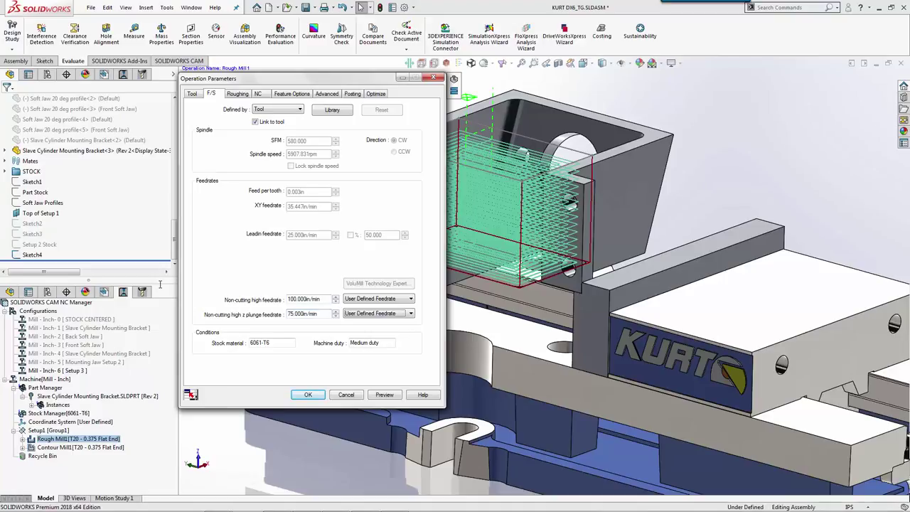
# Regenerate Rough Mill1 with a 3.00deg Ramp VoluMill entry and 14.179 in/min slot feedrate.
pyautogui.click(308, 395)
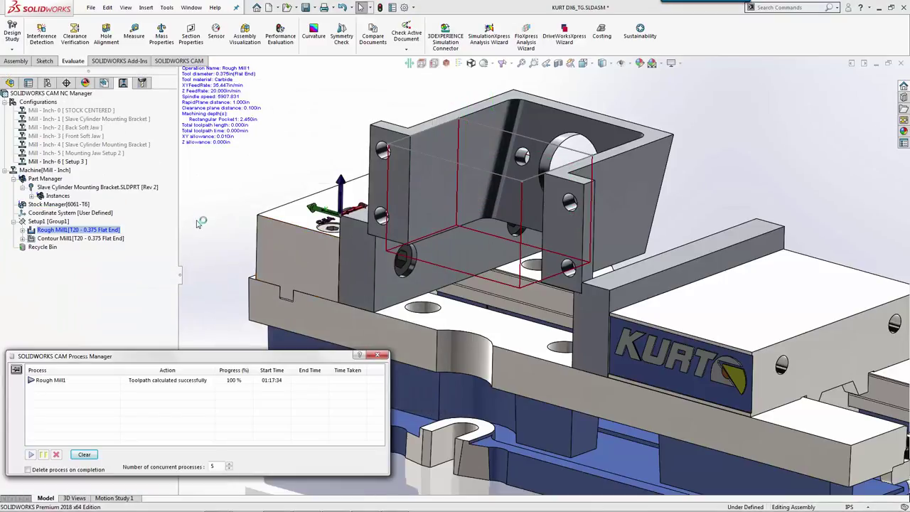
pyautogui.moveTo(562, 171)
pyautogui.mouseDown(button='middle')
pyautogui.moveTo(569, 213)
pyautogui.moveTo(576, 158)
pyautogui.moveTo(562, 164)
pyautogui.mouseUp(button='middle')
pyautogui.click(98, 229)
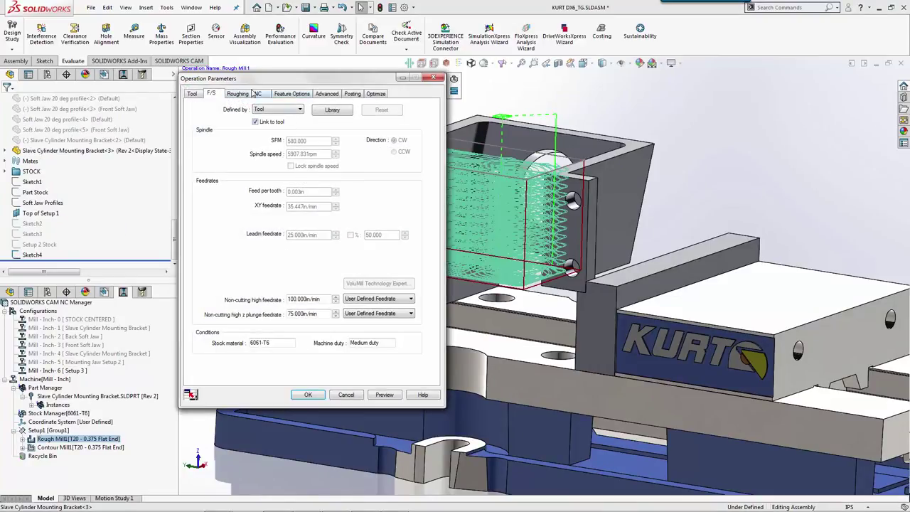
pyautogui.click(245, 95)
pyautogui.click(299, 115)
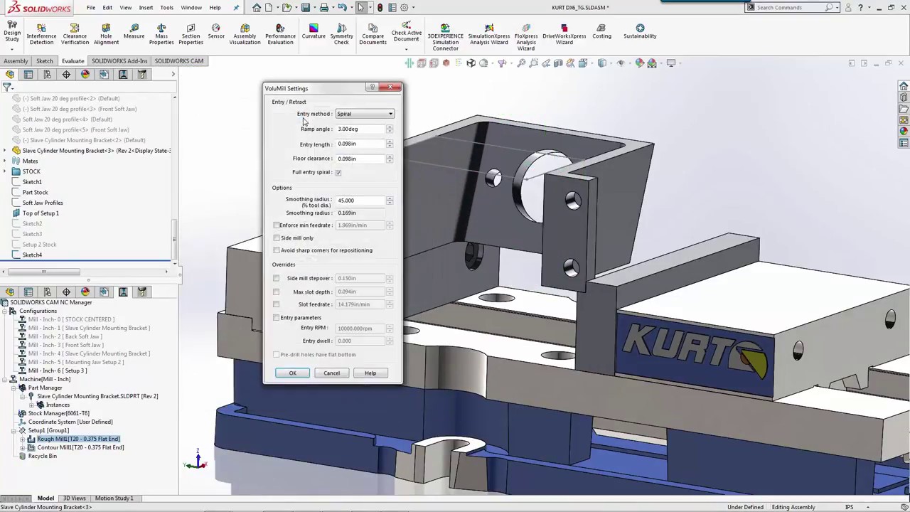
pyautogui.click(363, 114)
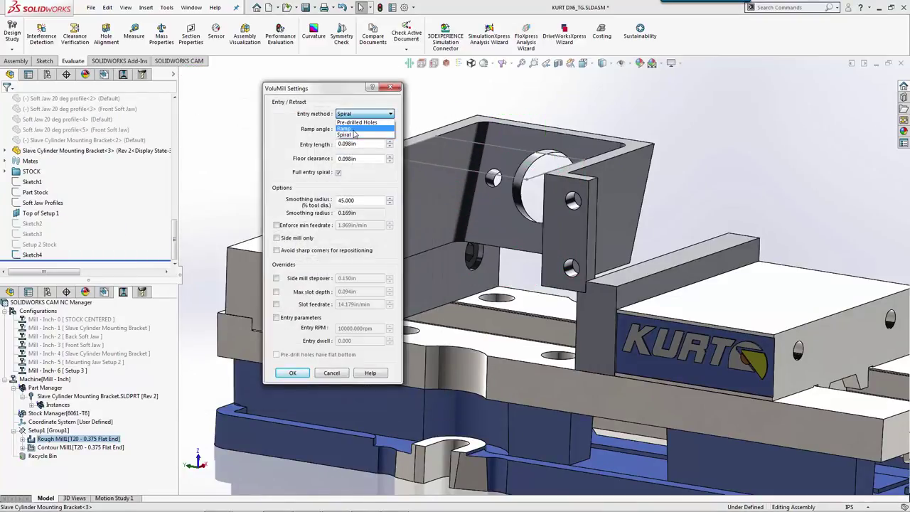
pyautogui.click(346, 128)
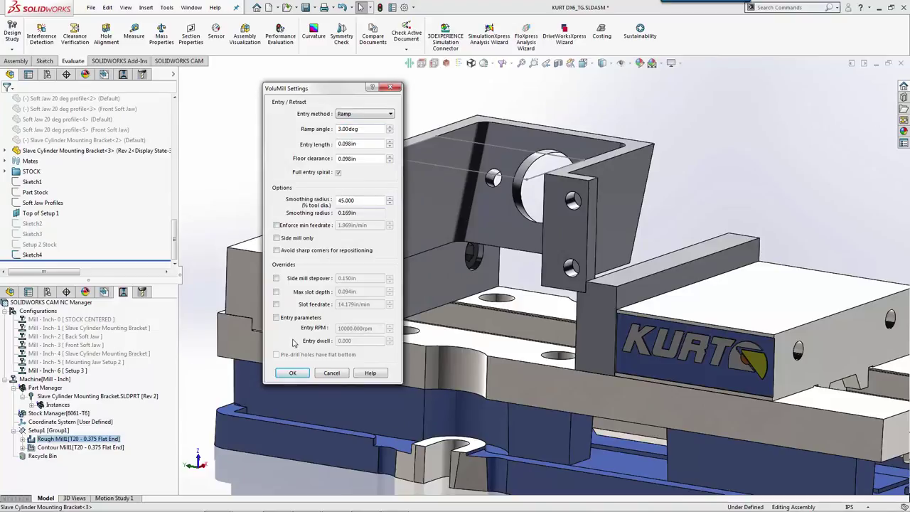
pyautogui.click(276, 305)
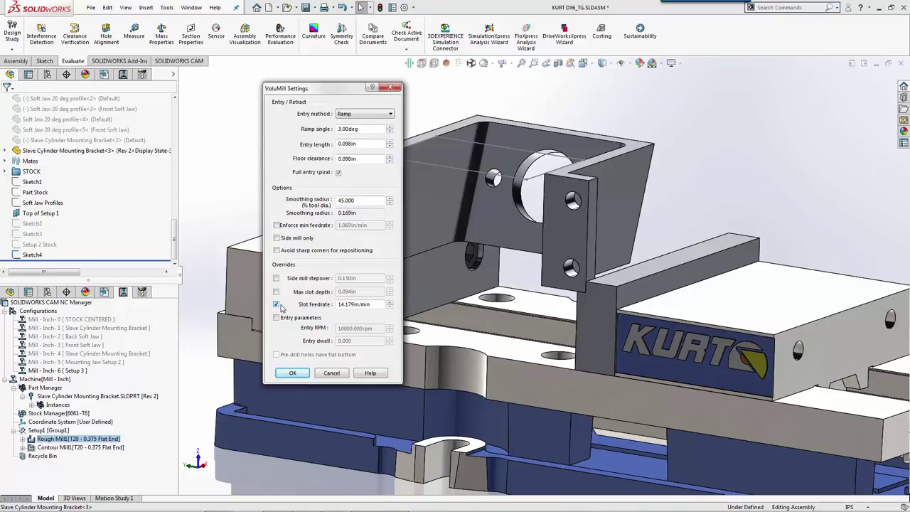
pyautogui.click(292, 373)
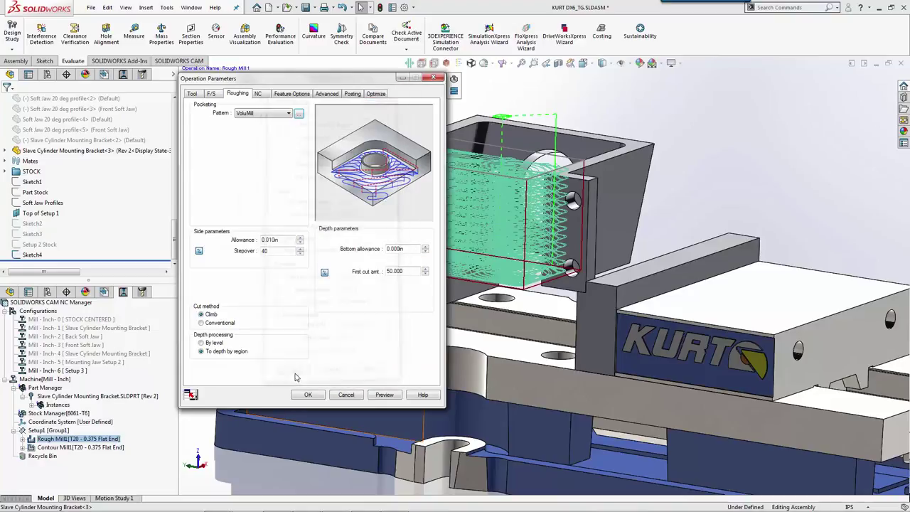
pyautogui.click(308, 392)
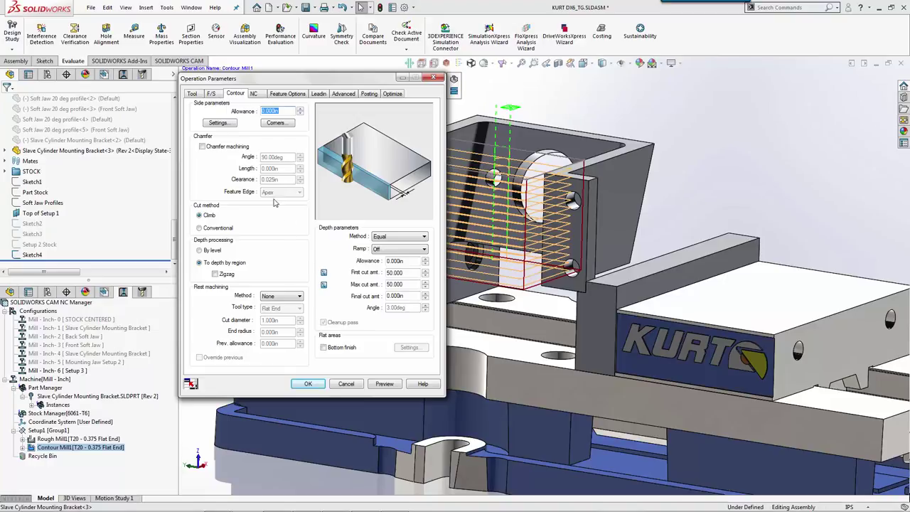
# Change Contour Mill1's feed source, set 0.250in first and maximum cut depths, and regenerate.
pyautogui.click(212, 94)
pyautogui.click(268, 110)
pyautogui.click(265, 135)
pyautogui.click(237, 95)
pyautogui.click(325, 272)
pyautogui.click(324, 285)
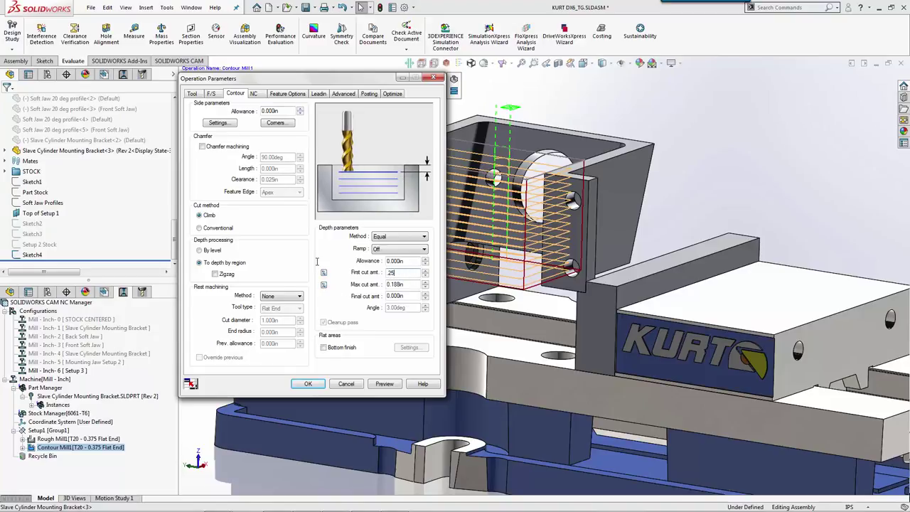
pyautogui.press('Tab')
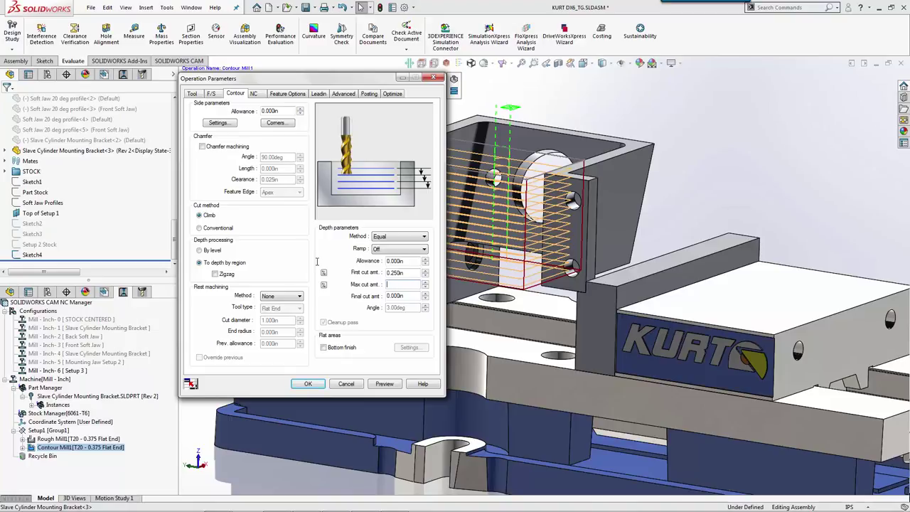
pyautogui.press('Tab')
pyautogui.click(308, 384)
pyautogui.moveTo(308, 126); pyautogui.dragTo(221, 193, button='middle')
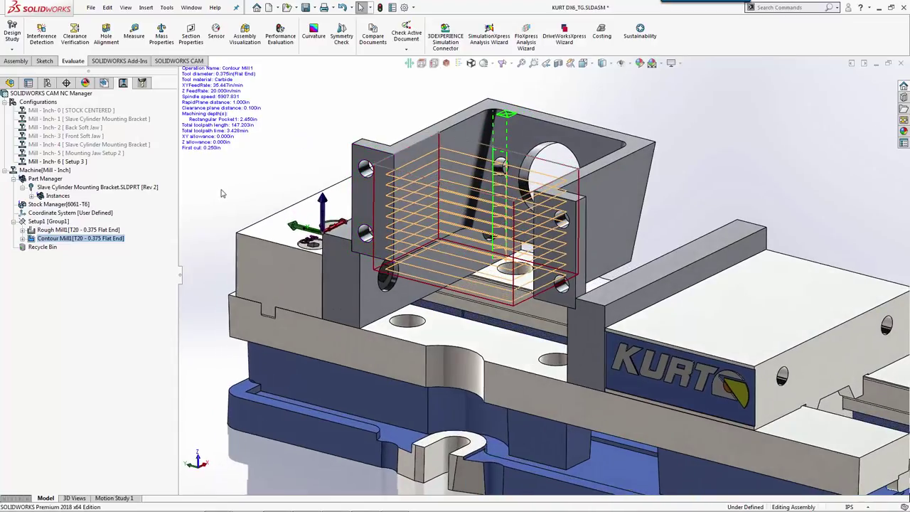
# Give Setup1 a Work Coordinate offset in its definition.
pyautogui.rightClick(56, 222)
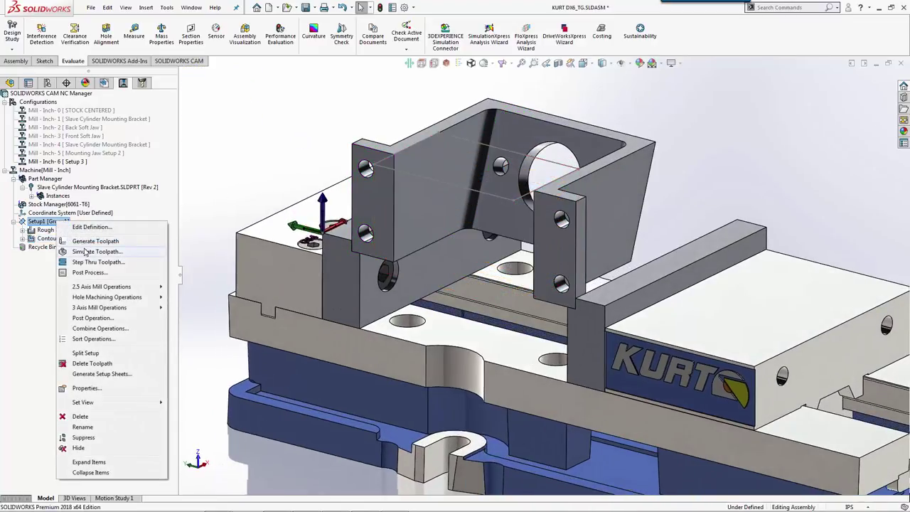
pyautogui.click(86, 227)
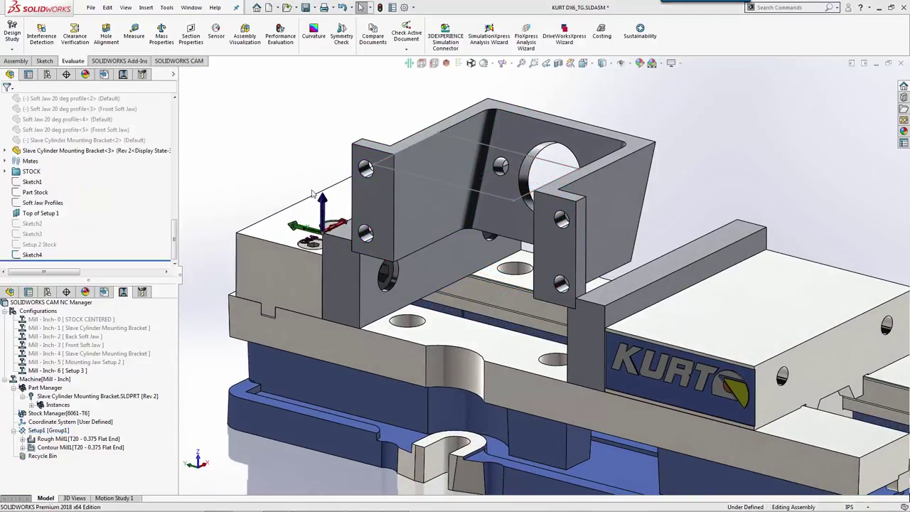
pyautogui.click(366, 68)
pyautogui.click(334, 156)
pyautogui.click(478, 329)
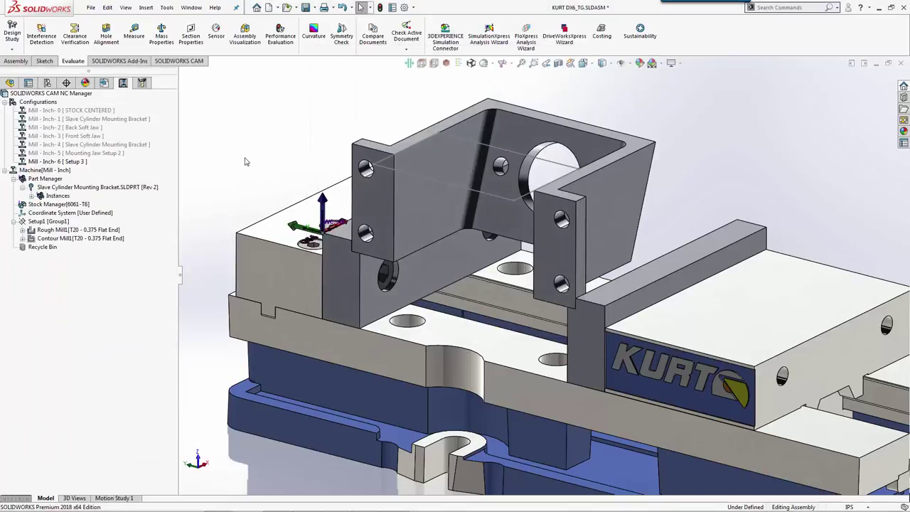
# Simulate Setup1's rough and contour toolpaths on the stock, replaying from the start.
pyautogui.rightClick(48, 223)
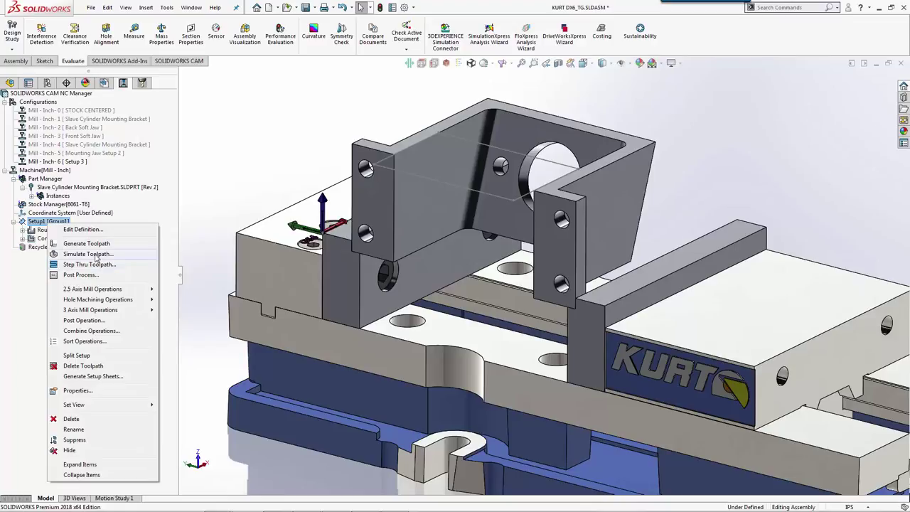
pyautogui.click(110, 251)
pyautogui.click(61, 165)
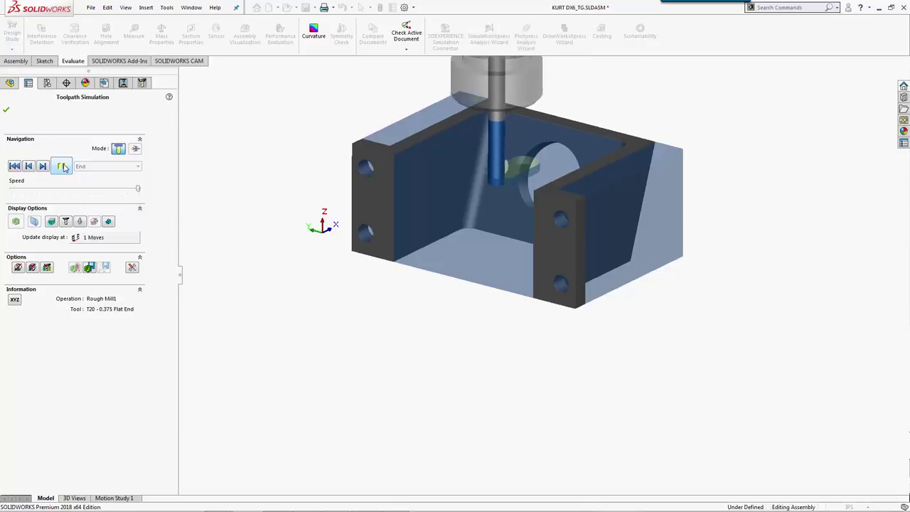
pyautogui.click(62, 167)
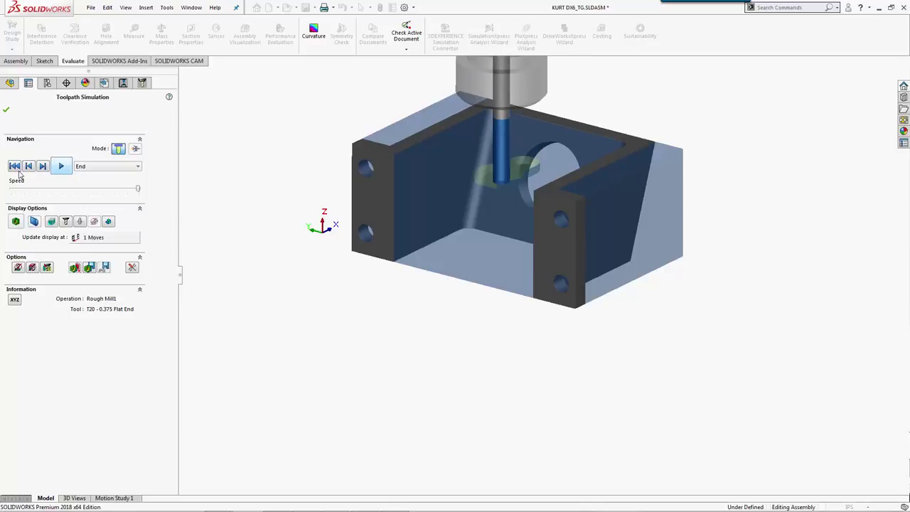
pyautogui.click(14, 166)
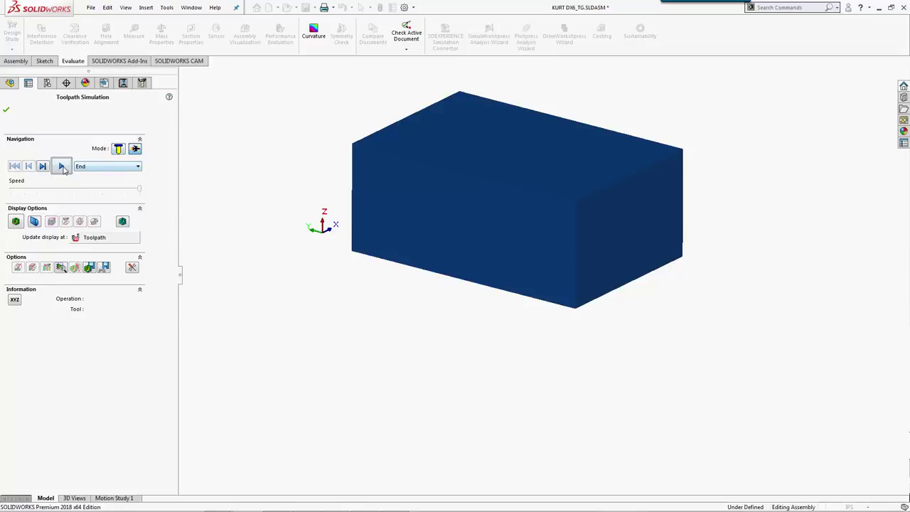
pyautogui.click(61, 167)
pyautogui.click(15, 221)
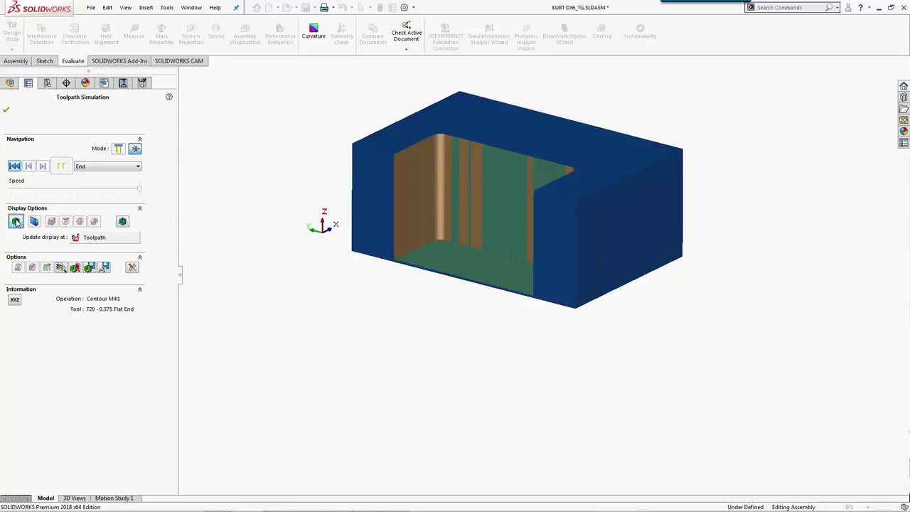
pyautogui.click(5, 108)
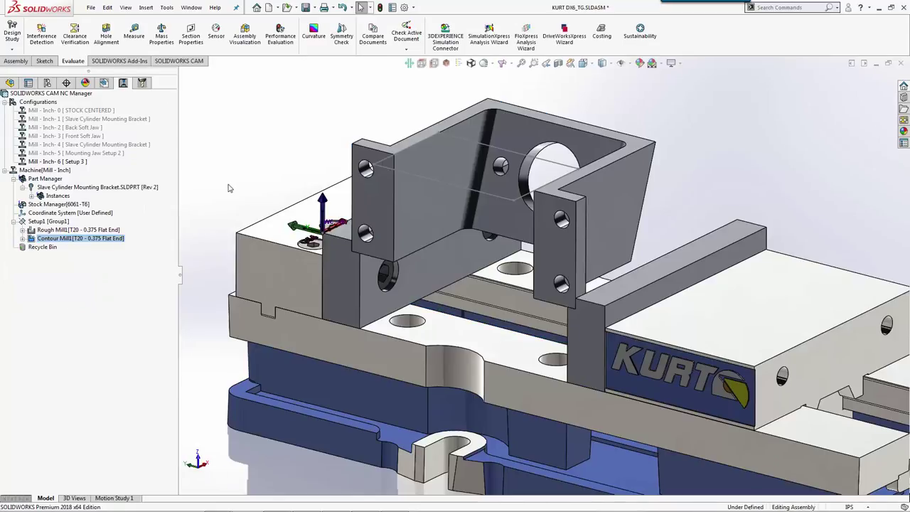